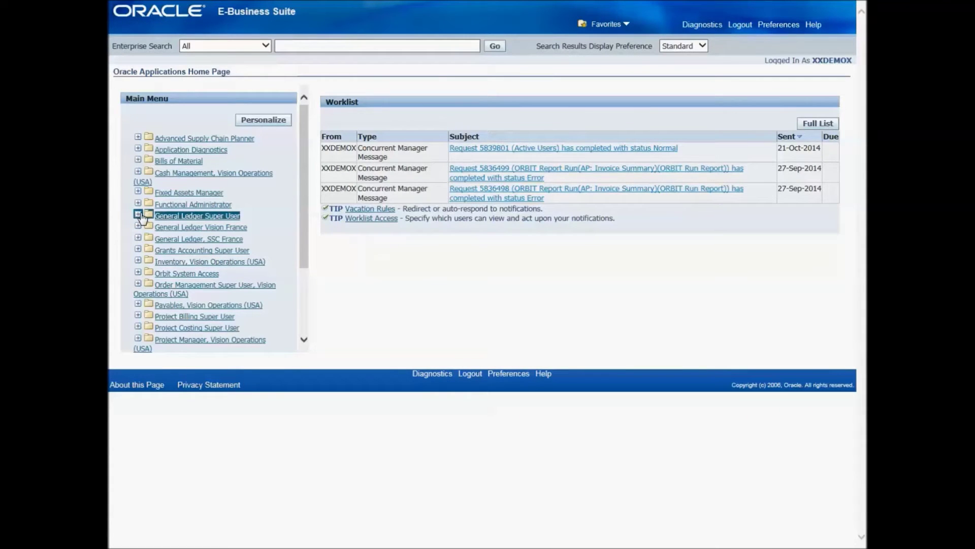
- Launch GLFlex Reporting Workbench from General Ledger Super User's Reports menu
click(138, 215)
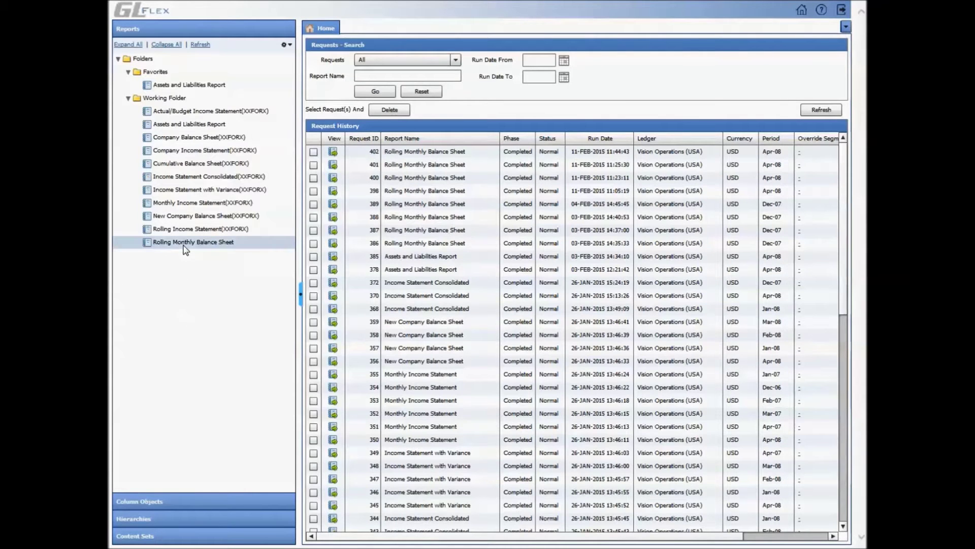
- Submit the Rolling Monthly Balance Sheet for ledger Vision Operations (USA), period Apr-08
click(186, 243)
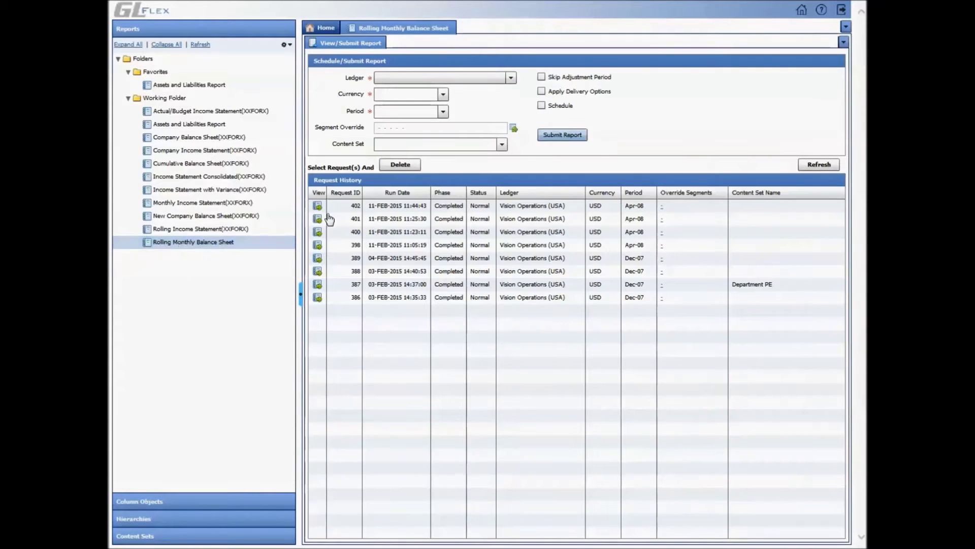
click(386, 78)
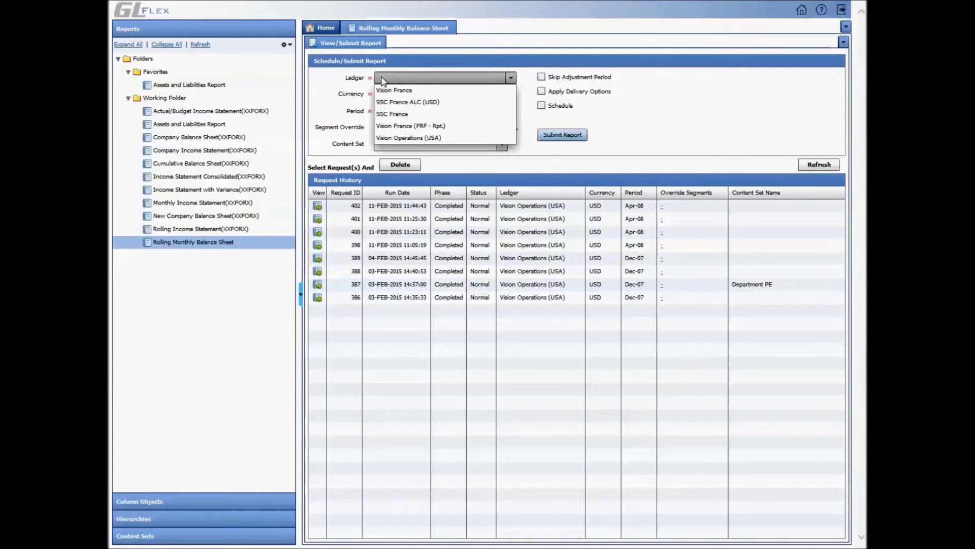
click(395, 138)
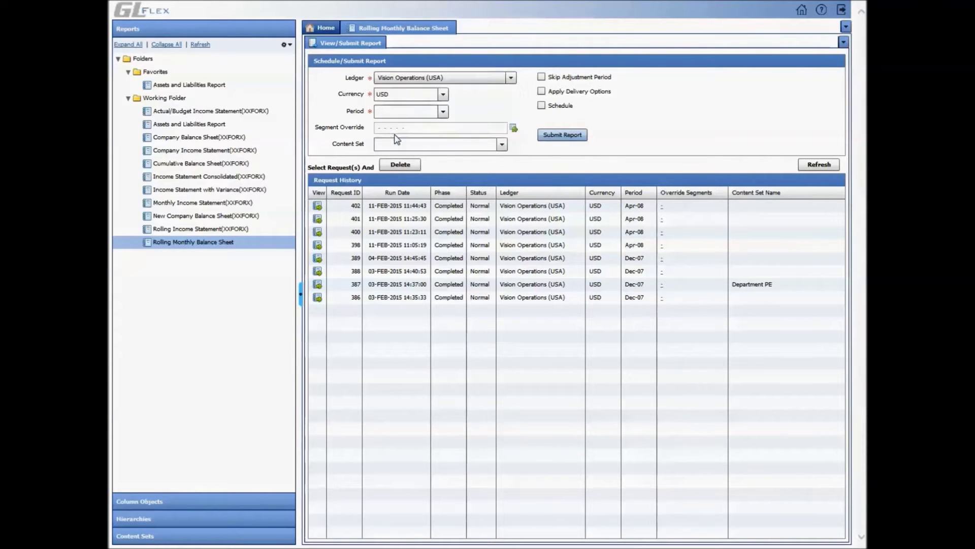
click(388, 112)
text(Apr-)
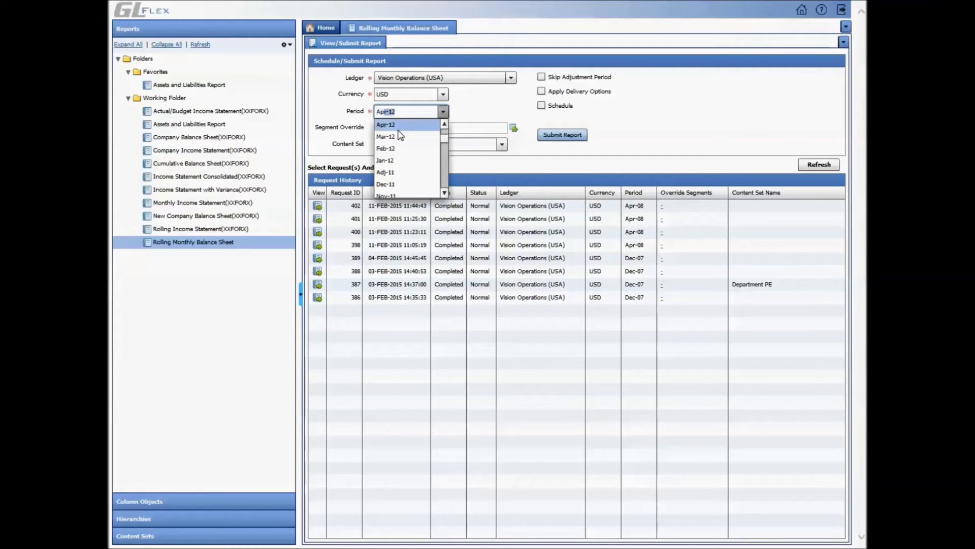
text(08)
key(Tab)
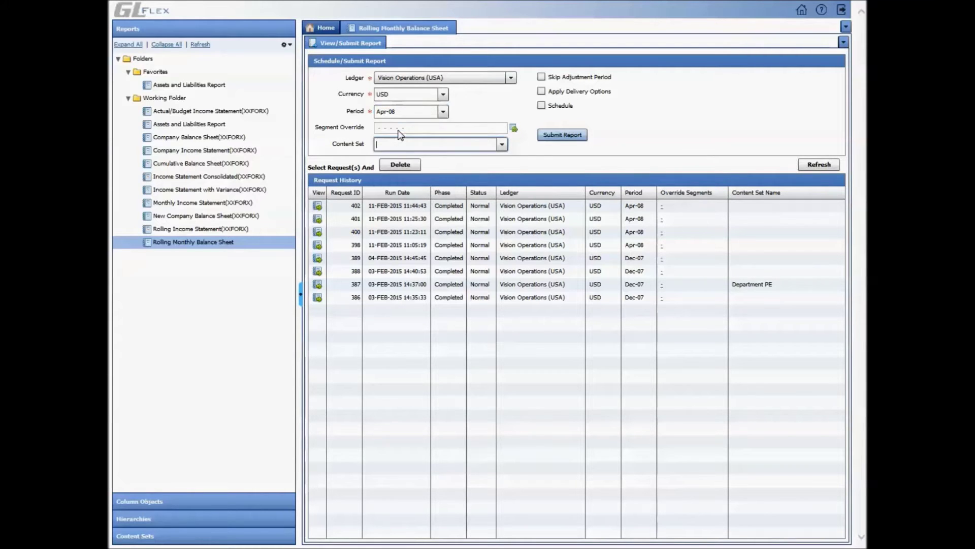
click(562, 136)
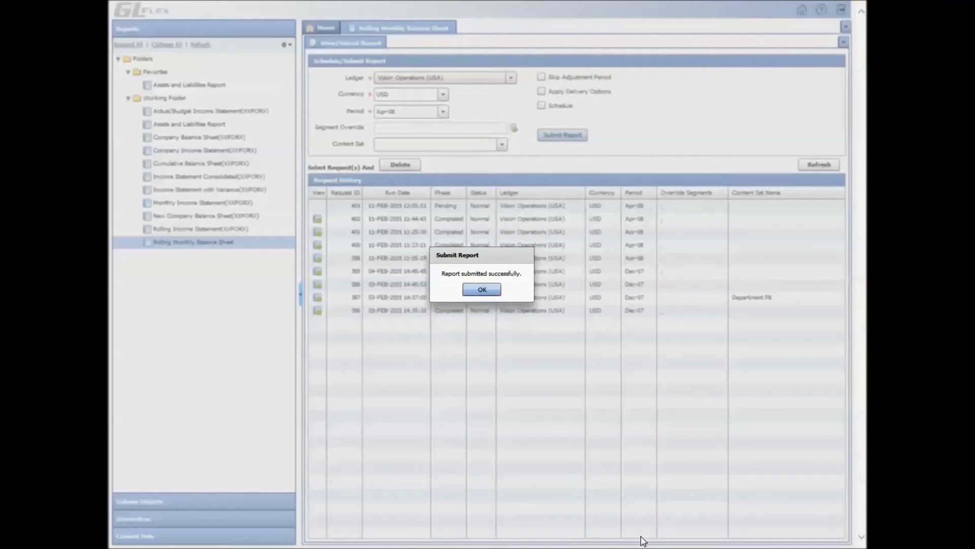
key(Return)
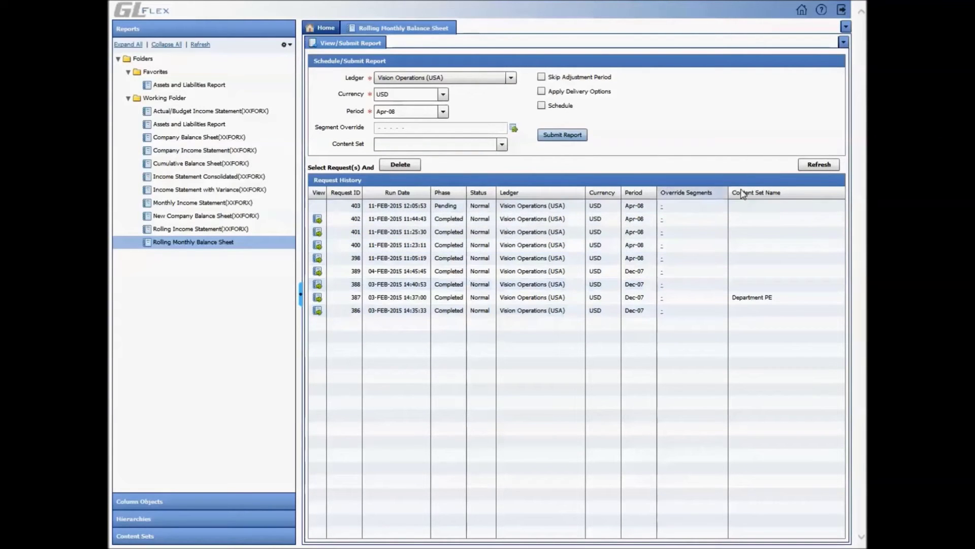
- Refresh the request list until request 403 completes and view its output
click(824, 164)
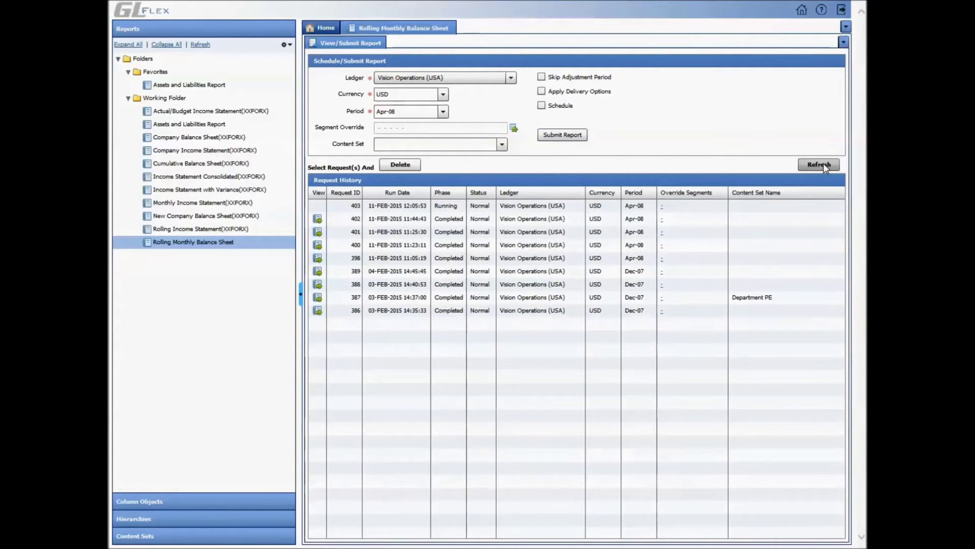
click(824, 164)
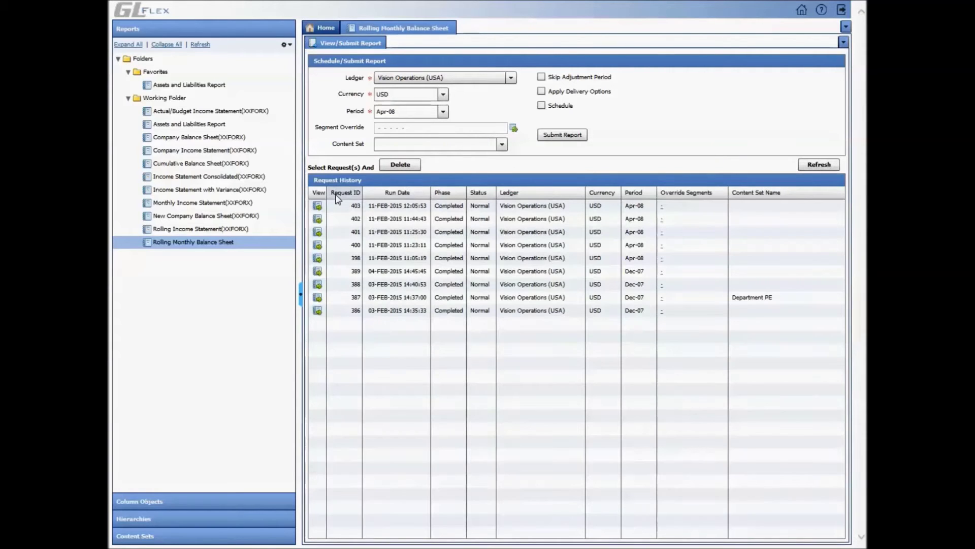
click(318, 207)
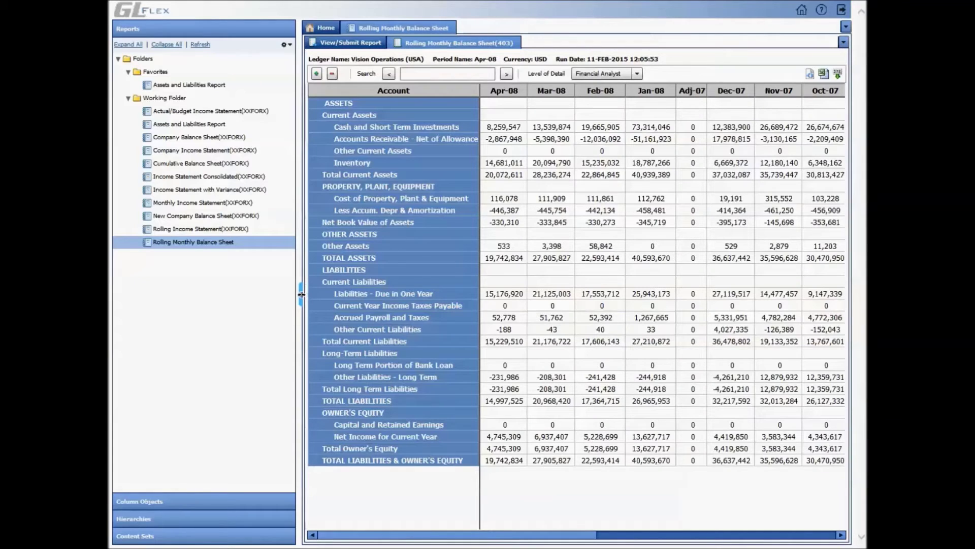
- Widen the report and choose View Balances on the Apr-08 Cash and Short Term Investments cell
click(302, 295)
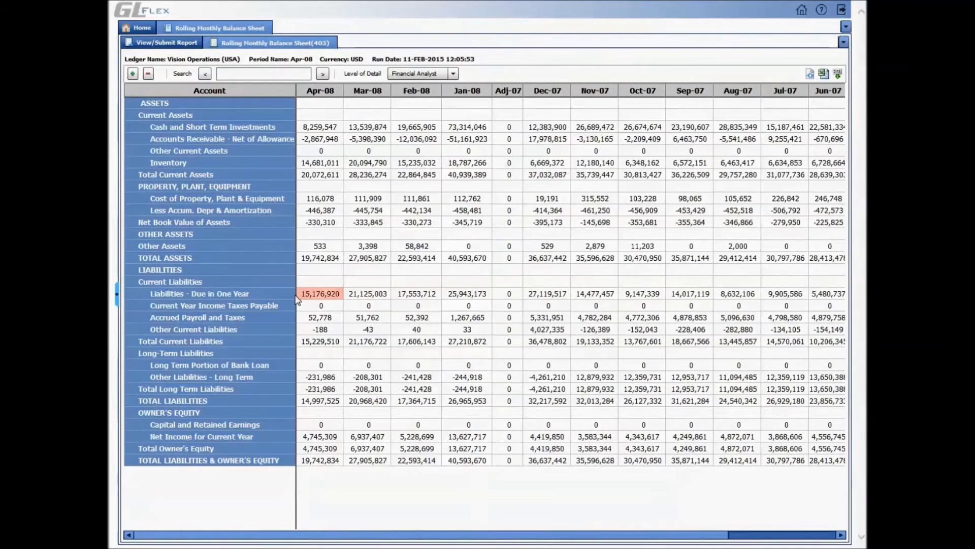
click(316, 128)
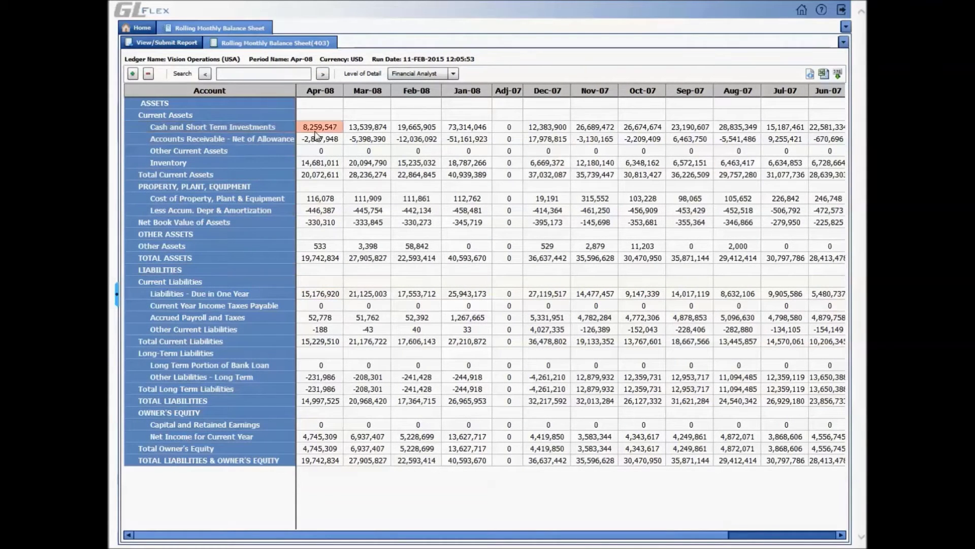
right_click(315, 132)
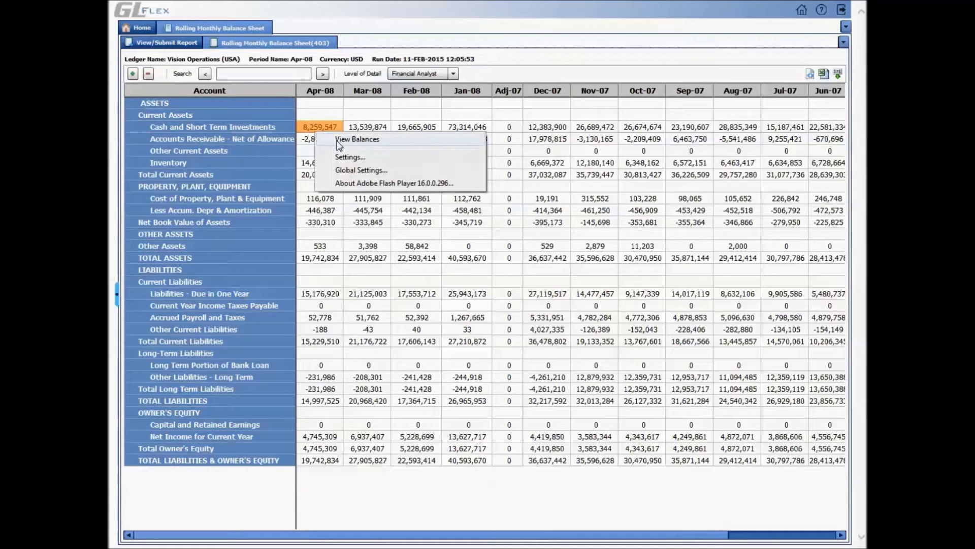
click(338, 140)
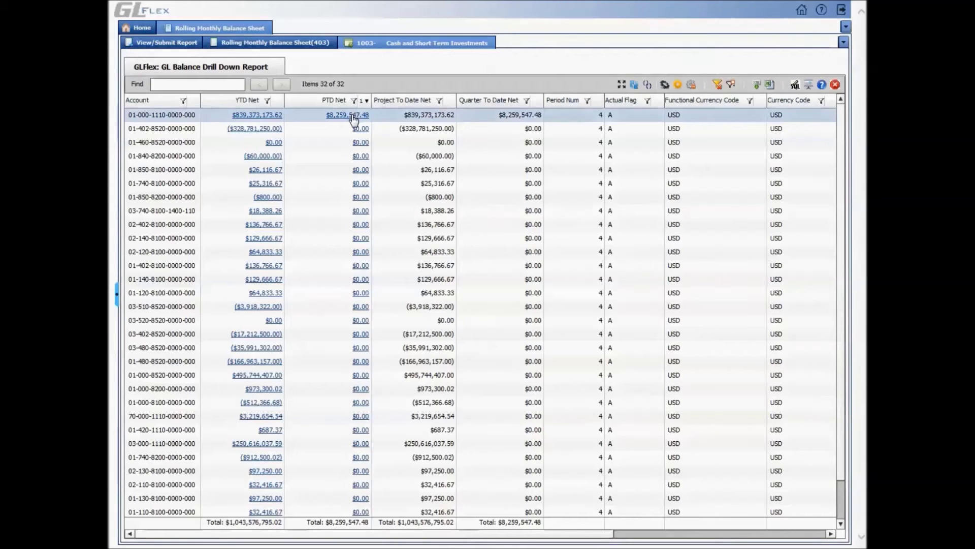
- Drill from the PTD Net amount through journal lines to the $83,621.84 BofA receipt
click(353, 117)
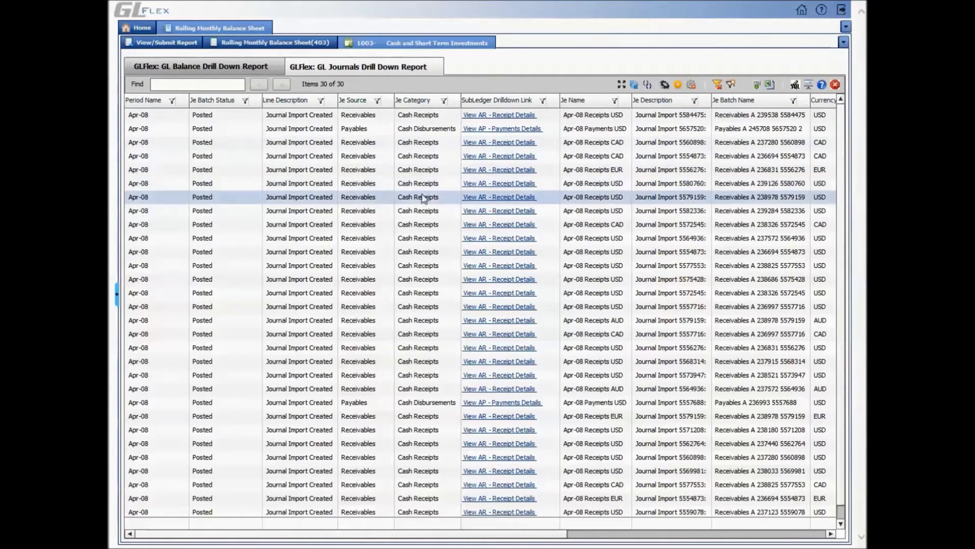
click(476, 225)
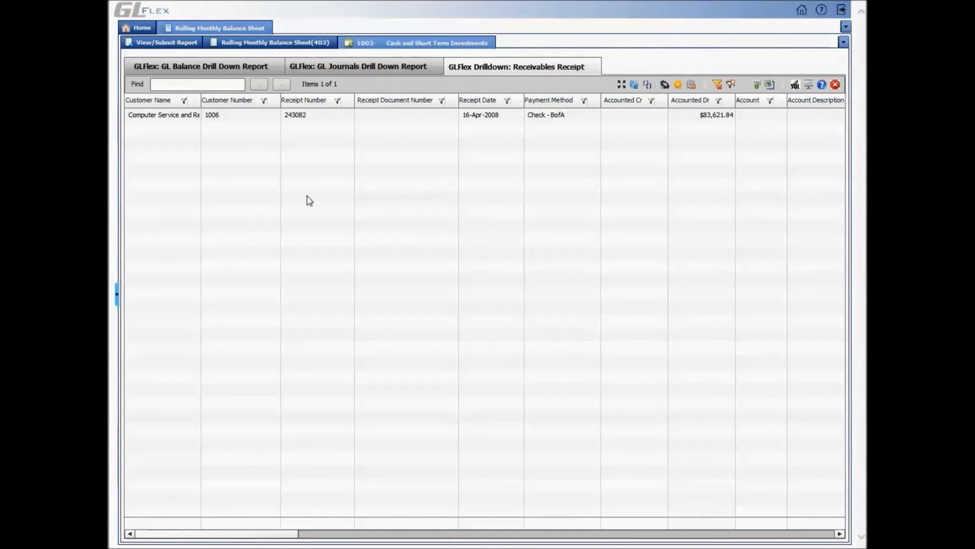
click(117, 293)
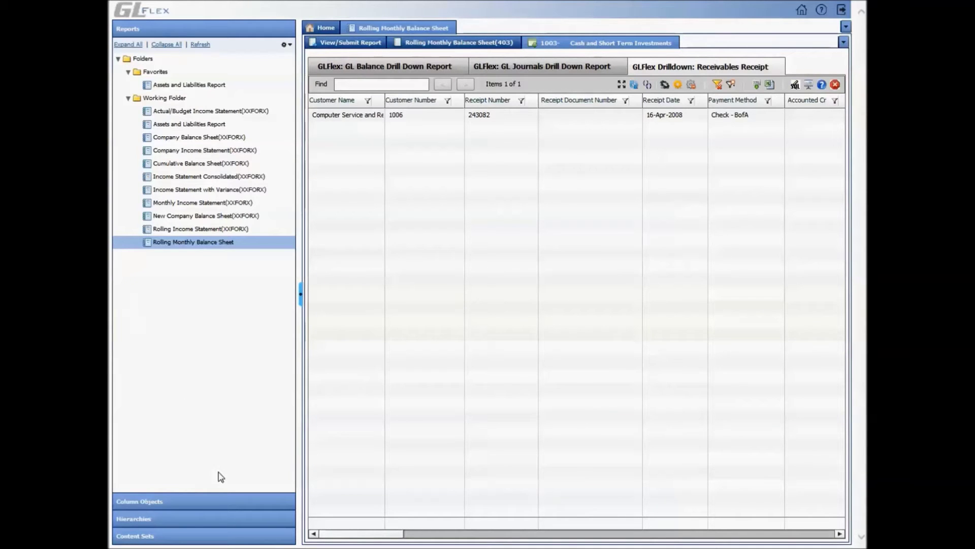
- Start a new Account-segment hierarchy on Vision Operations Accounting Flexfield named Revenue Vs Expenses
click(221, 514)
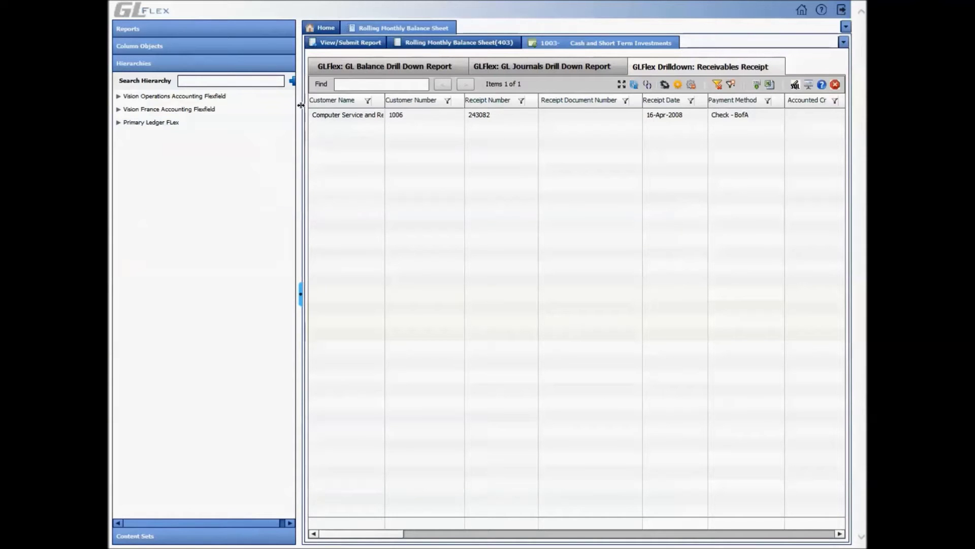
drag(300, 105, 326, 104)
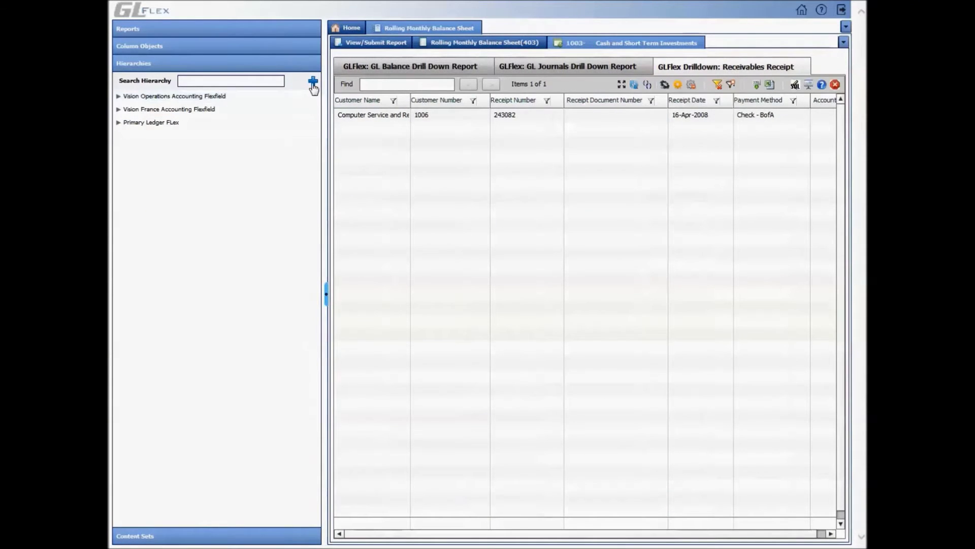
click(313, 82)
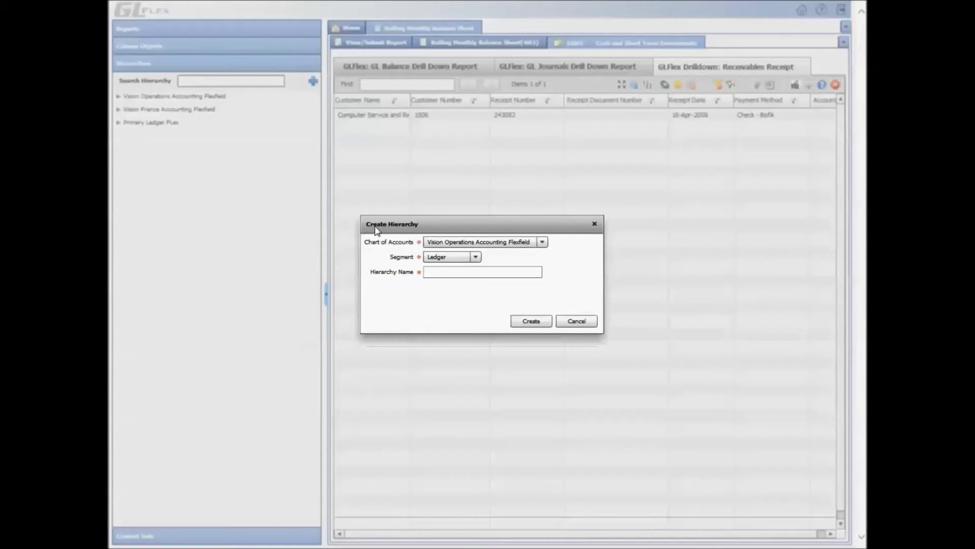
click(476, 257)
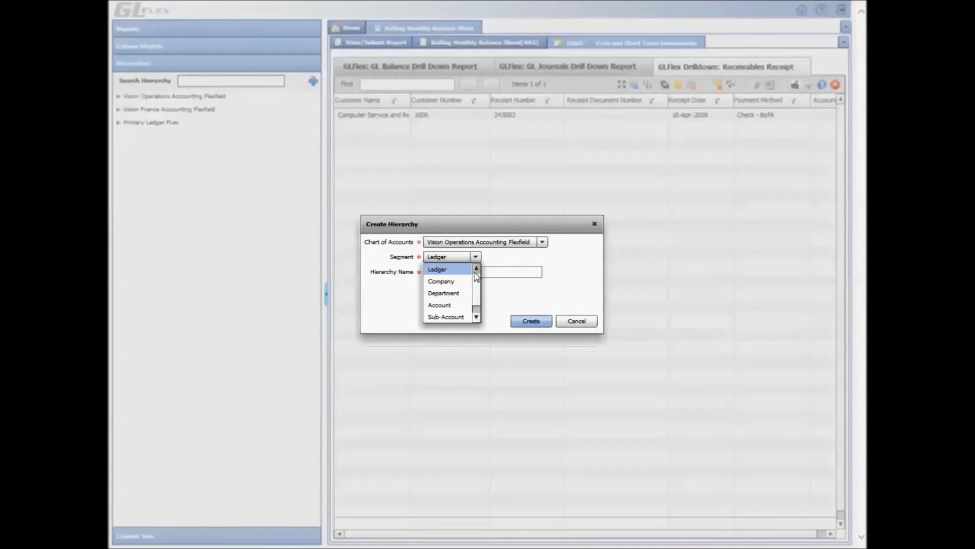
click(447, 305)
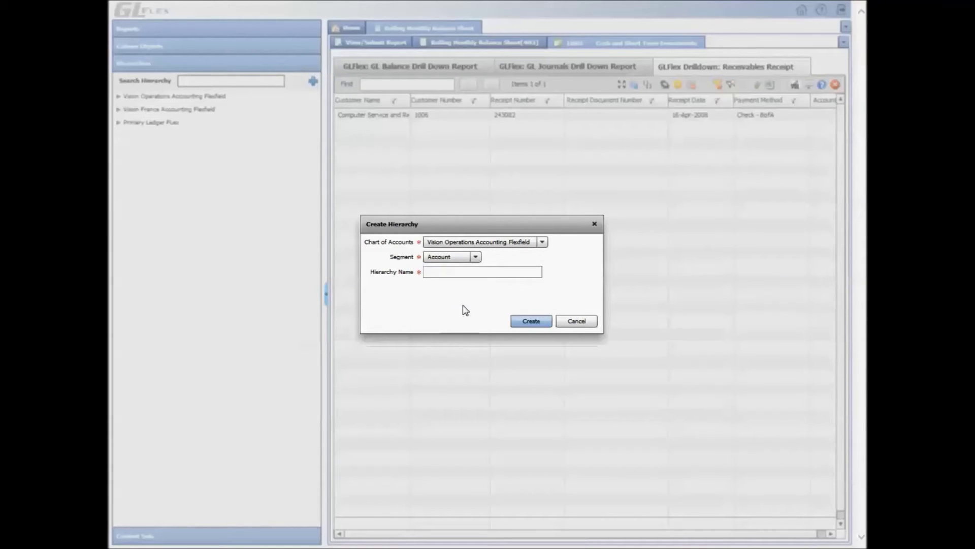
click(470, 270)
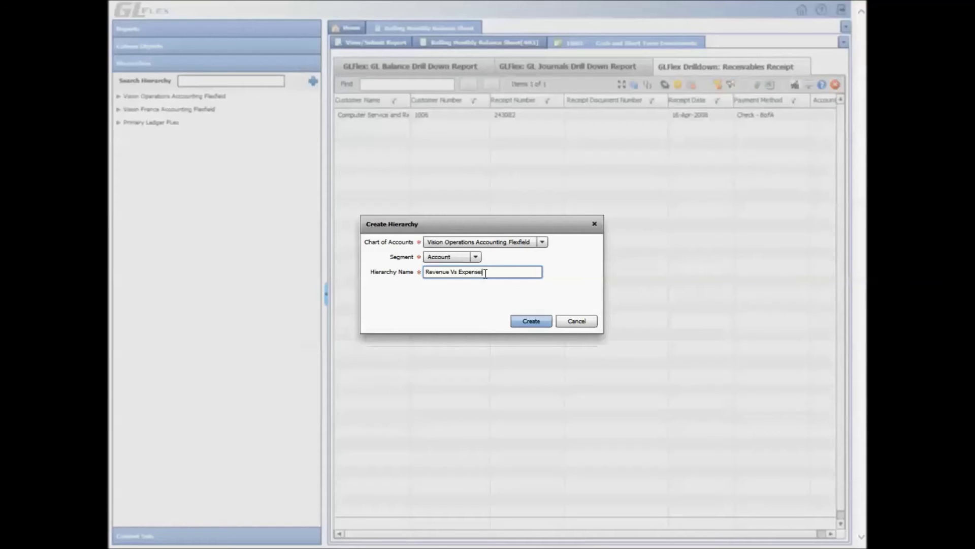
- Create the Revenue Vs Expenses hierarchy and add 4000 - Total Revenue from the Total Revenue hierarchy
key(Return)
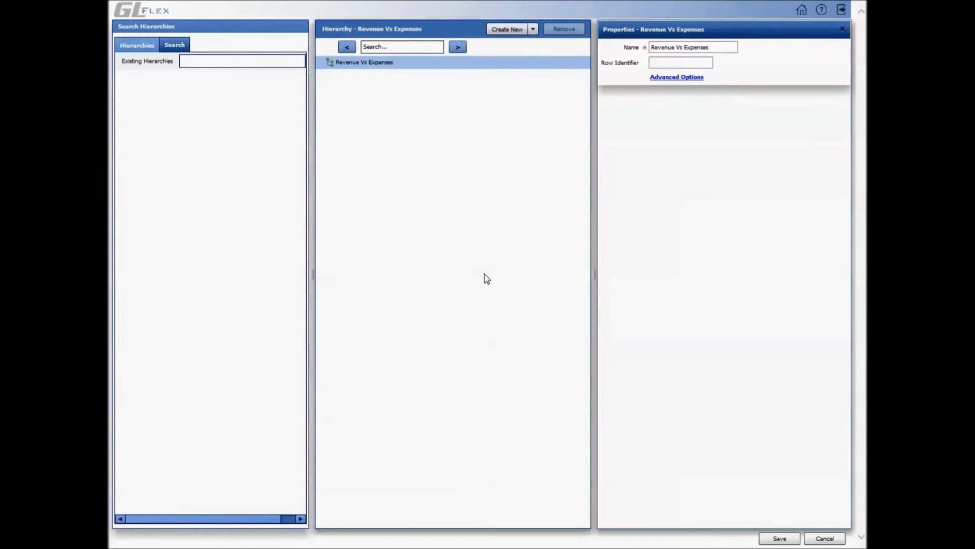
drag(313, 194, 345, 202)
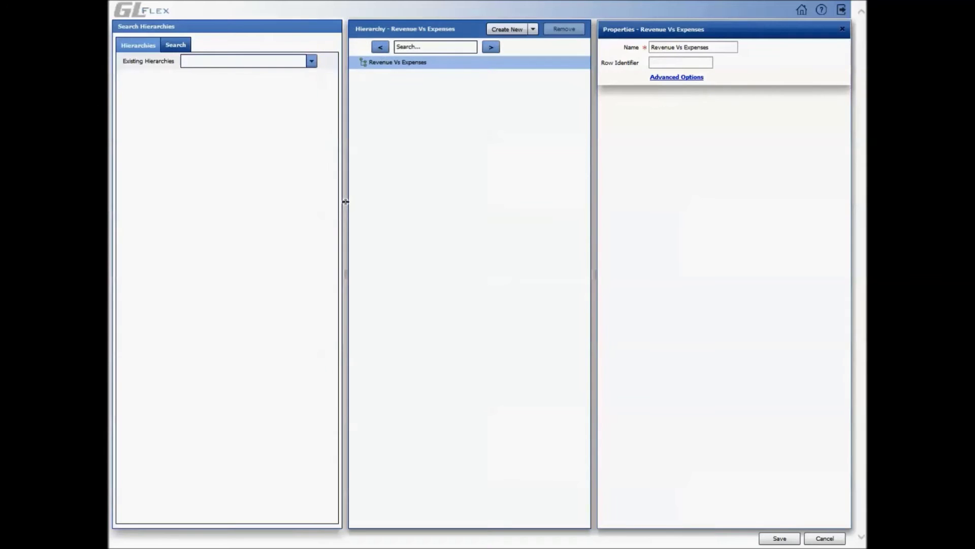
click(311, 62)
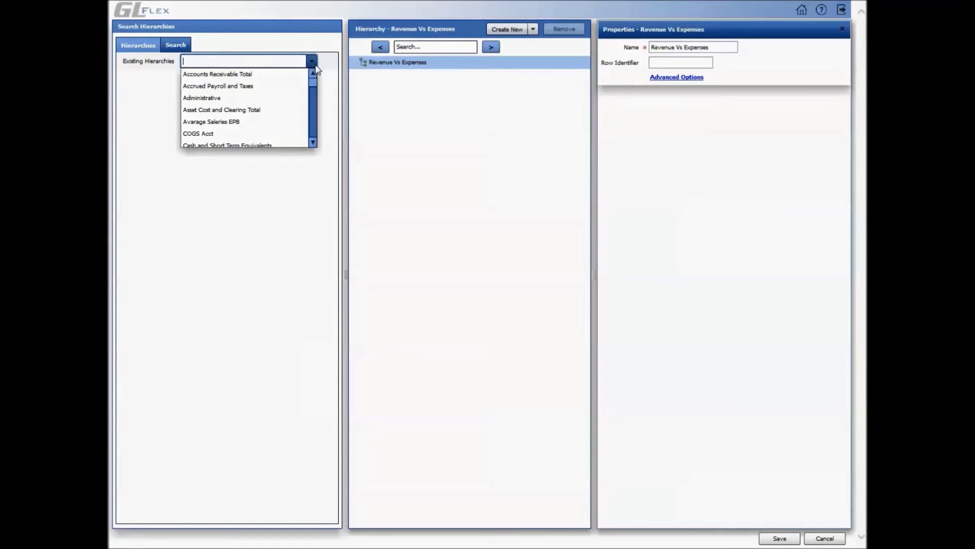
text(total R)
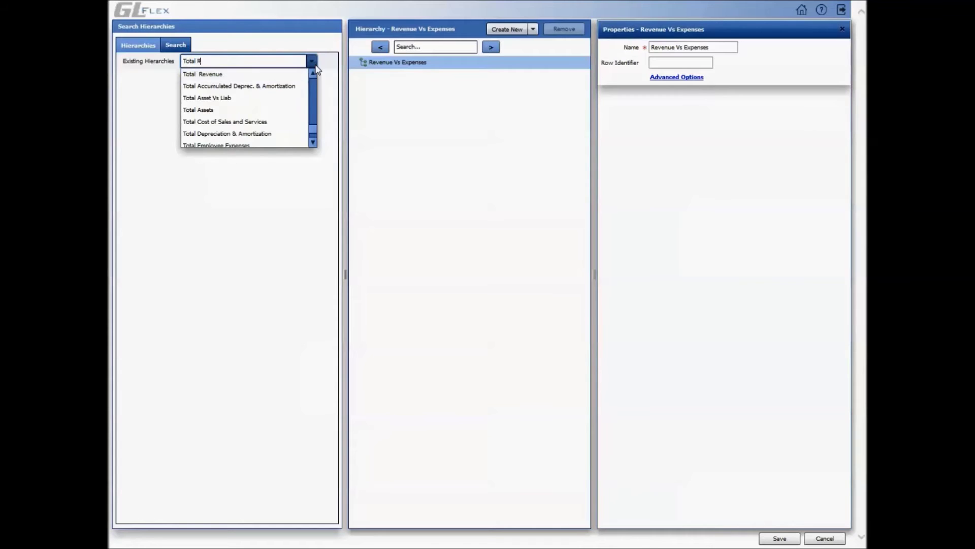
text(ev)
click(249, 75)
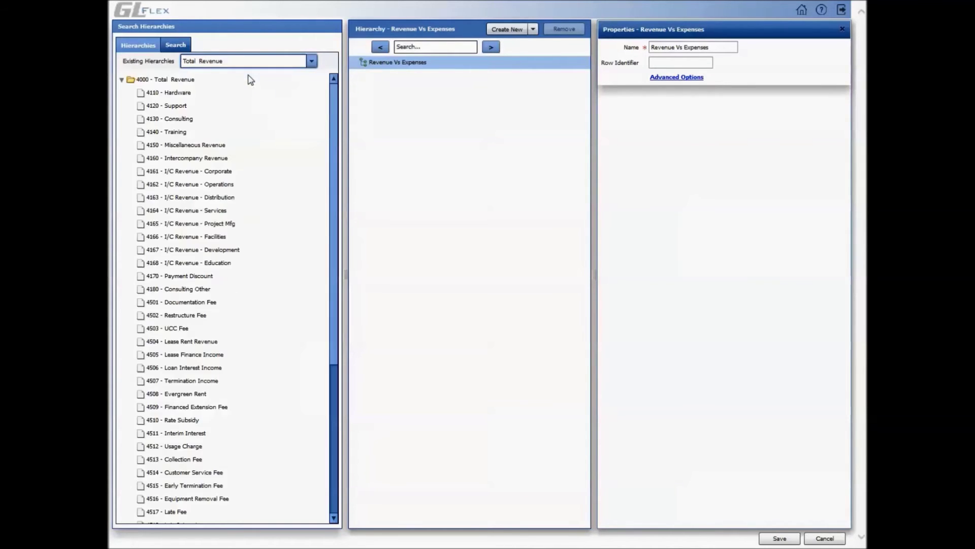
drag(172, 80, 420, 69)
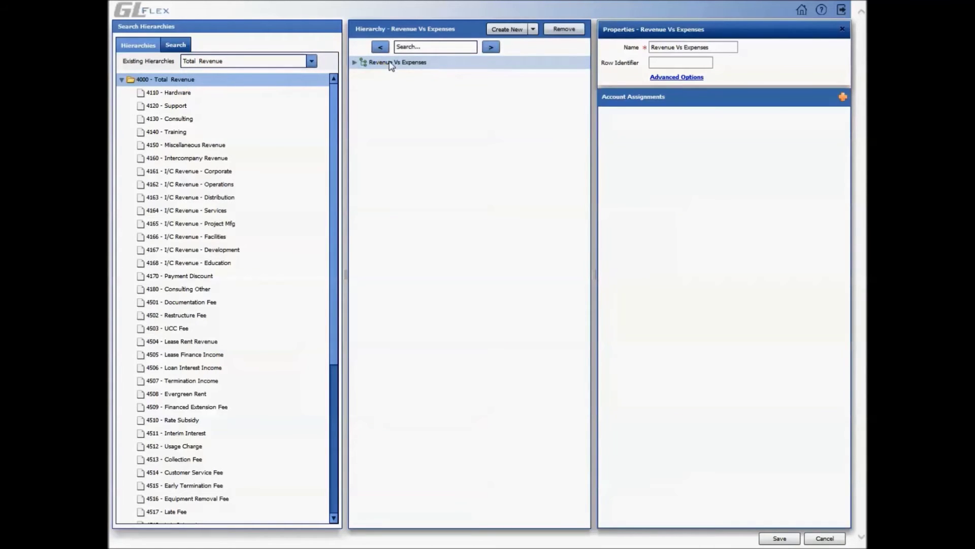
click(354, 61)
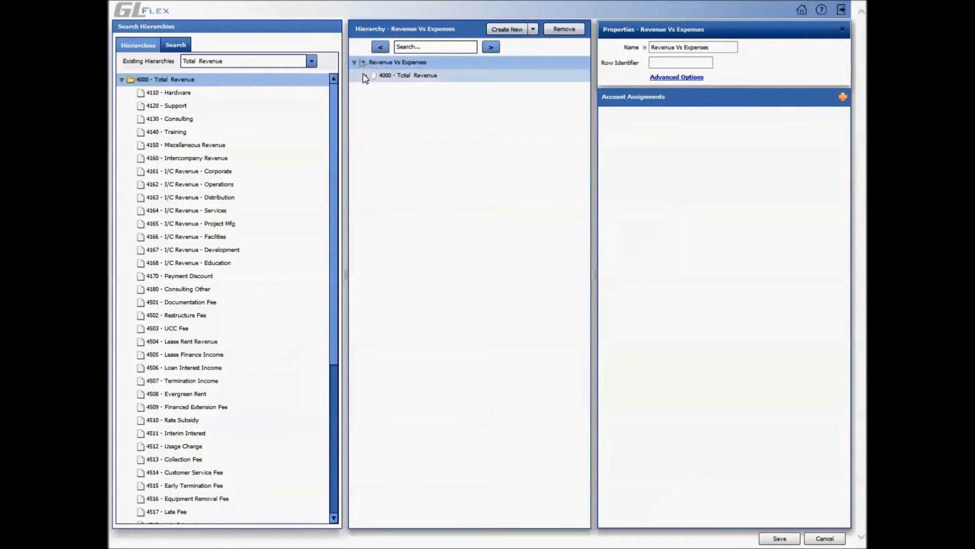
click(364, 75)
- Add 8000 - Total Expenses from the Total Expenses hierarchy and expand 7000 - Total Operating Expenses
click(284, 61)
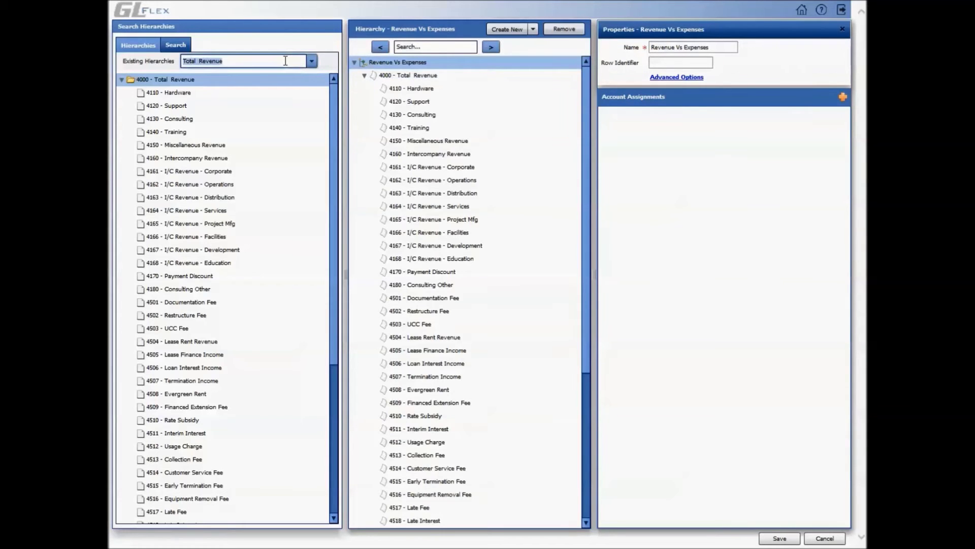
click(285, 61)
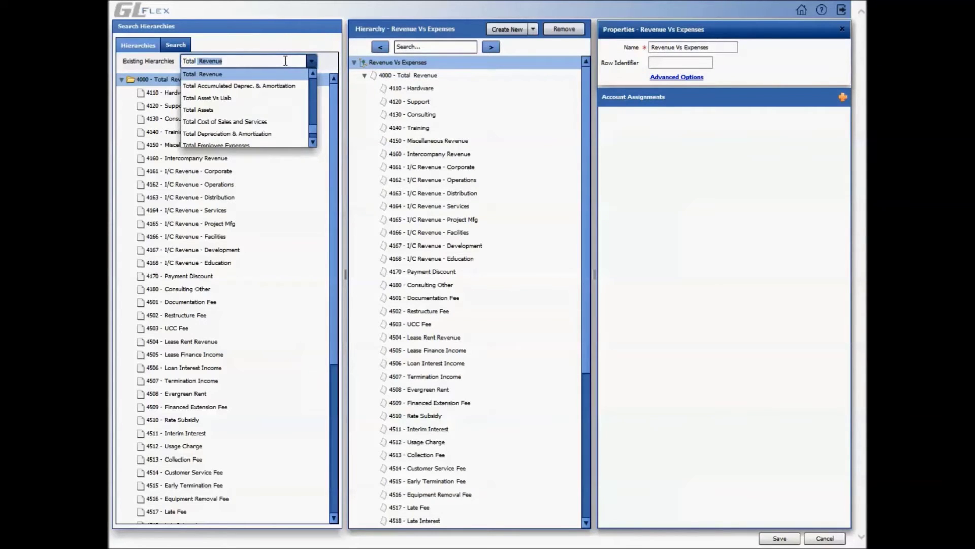
text(Expenses)
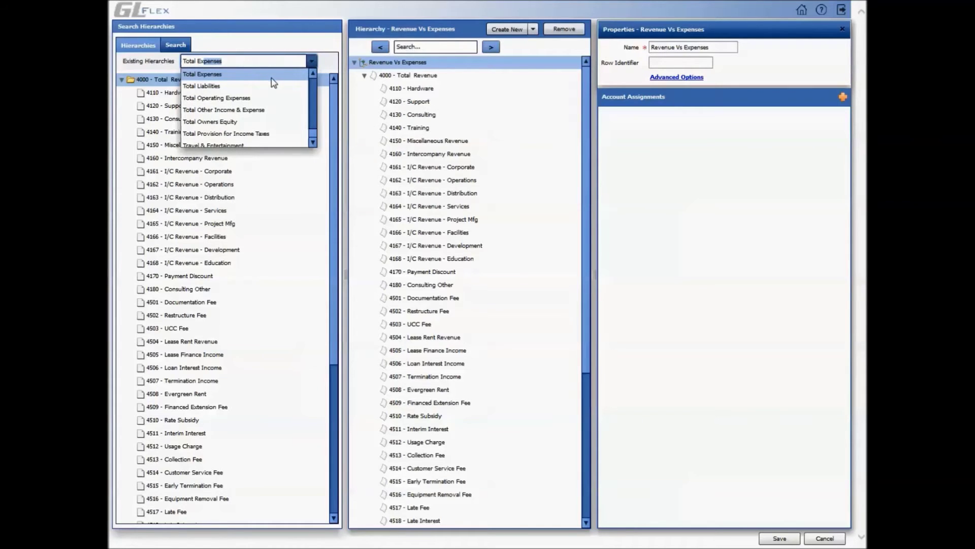
click(271, 76)
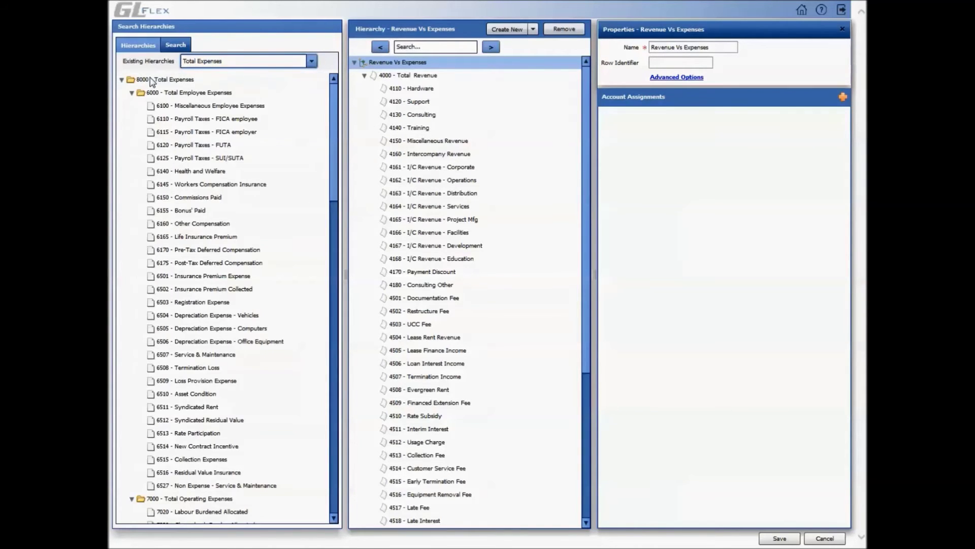
drag(150, 77, 388, 74)
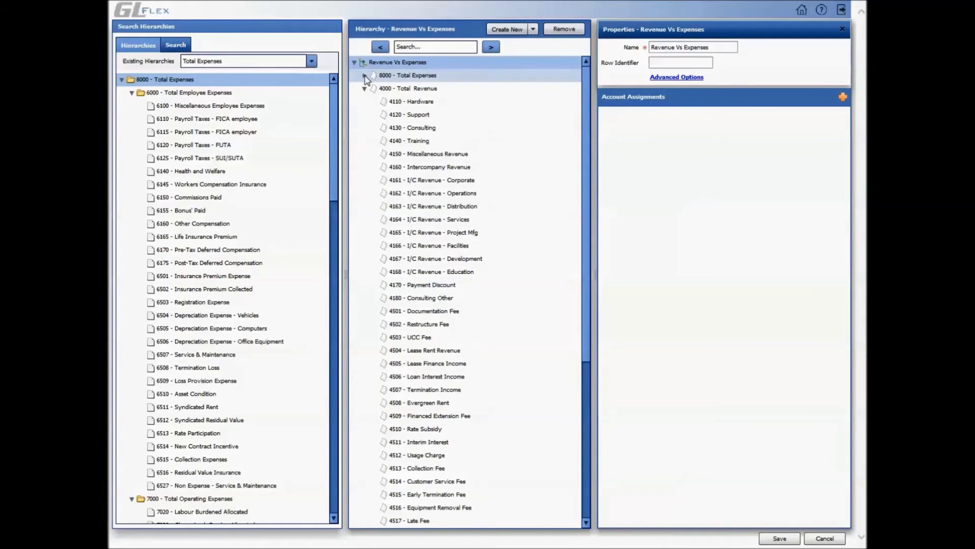
click(364, 76)
click(375, 102)
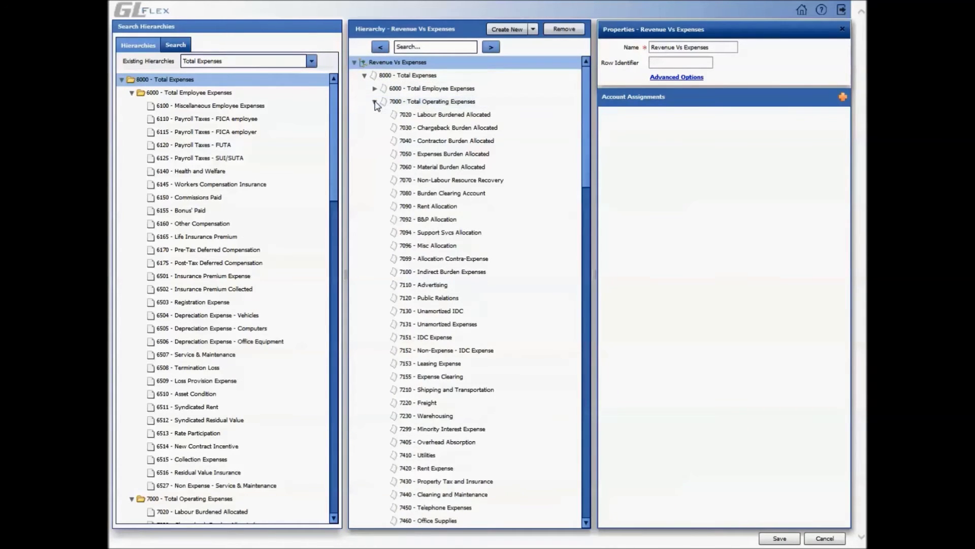
click(175, 45)
- Search accounts for 'cas' and drag 1100 - Cash and Short Term Equivalents into the hierarchy
click(182, 61)
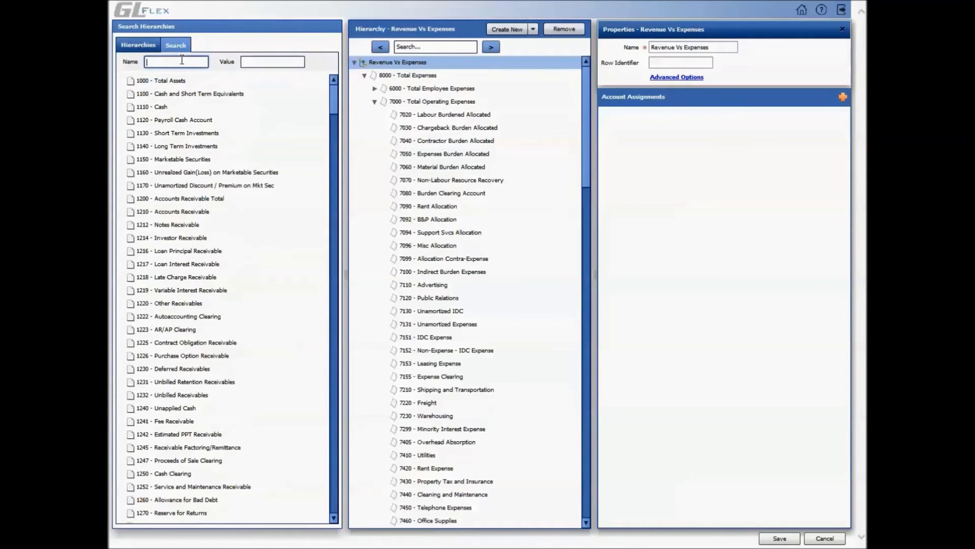
text(cash)
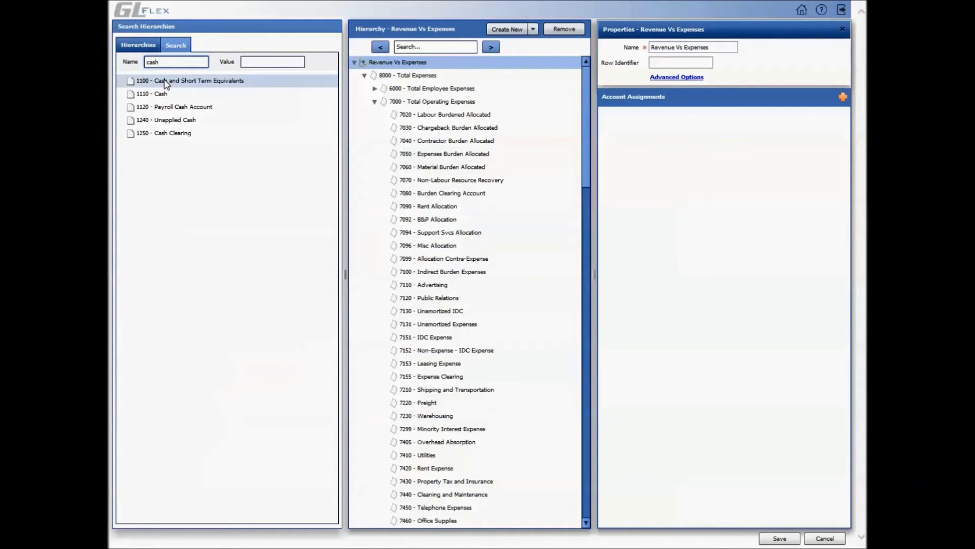
drag(170, 82, 369, 76)
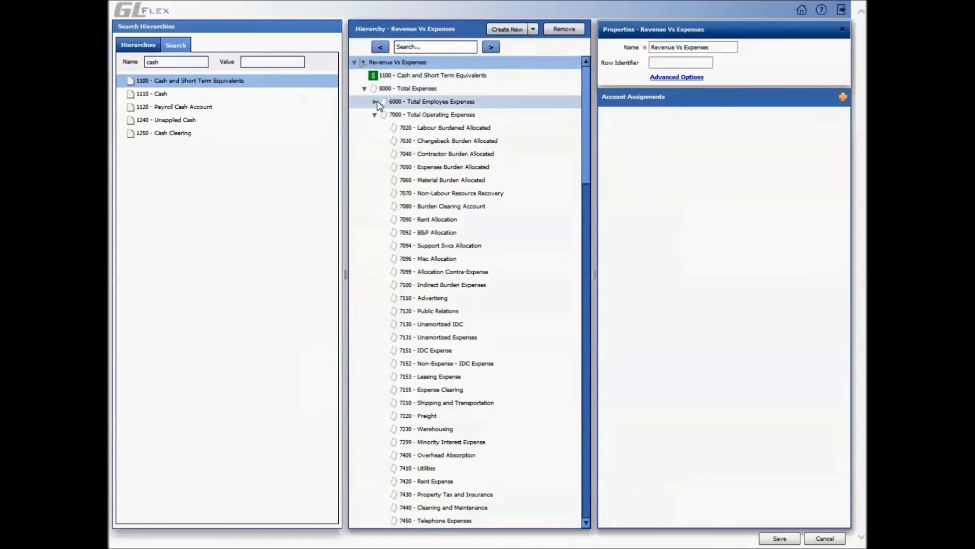
click(418, 90)
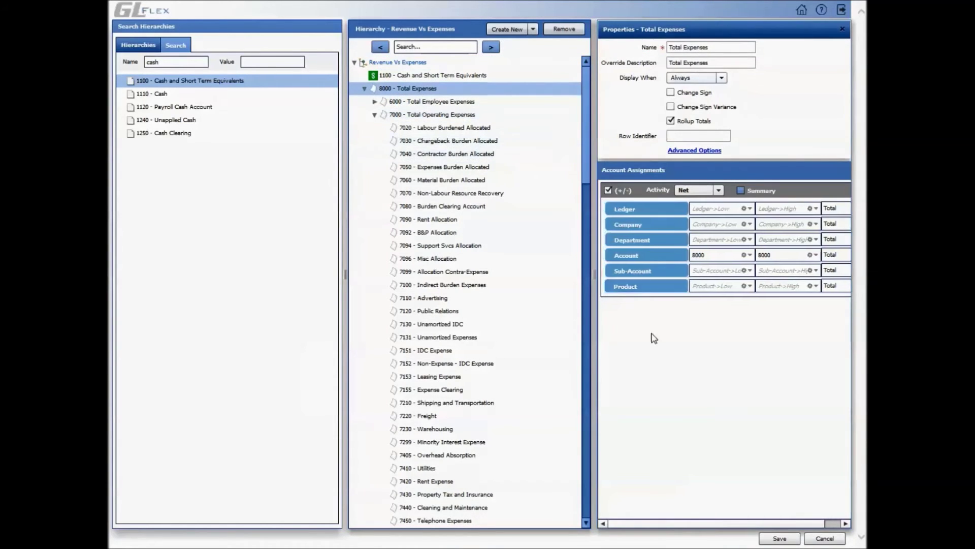
- Save the Revenue Vs Expenses hierarchy and dismiss the success confirmation
click(769, 537)
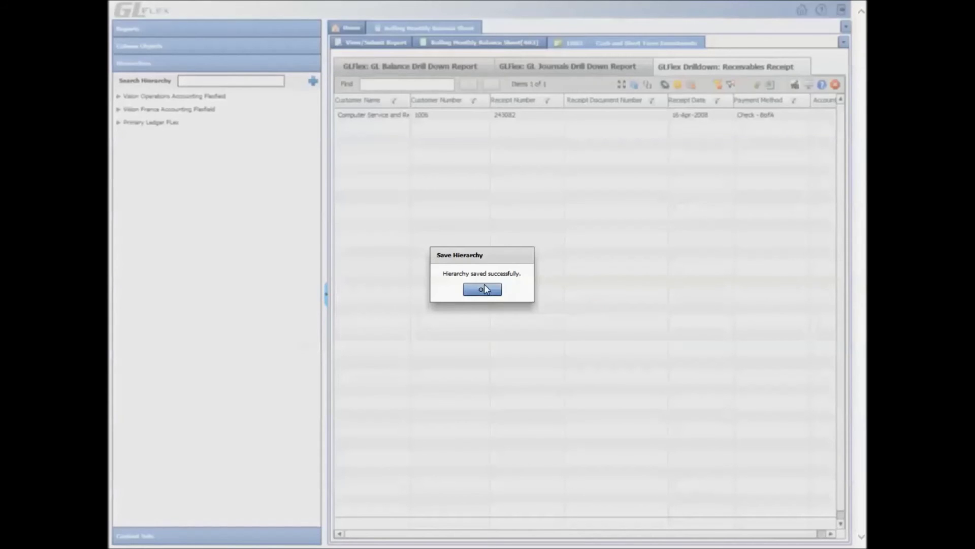
click(482, 288)
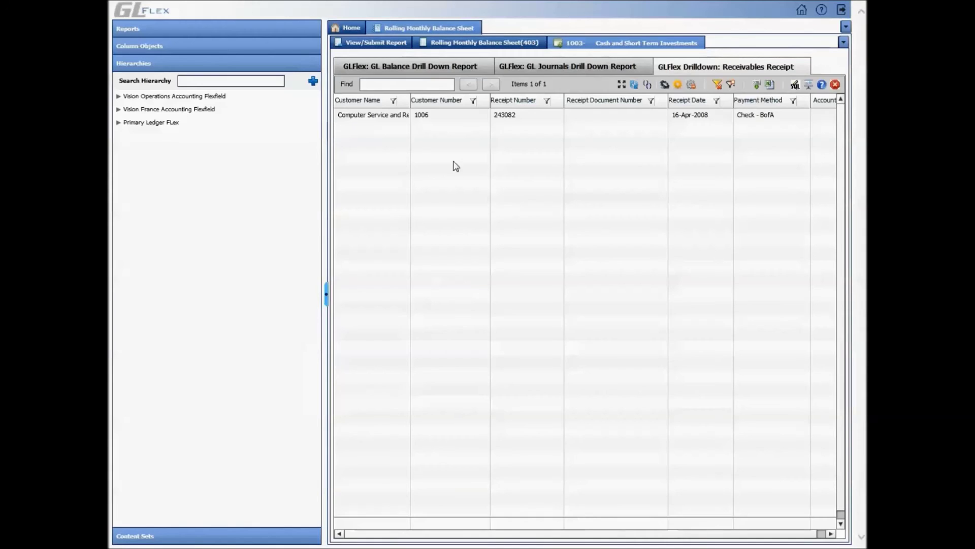
- Create a new report and drop in the Revenue Vs Expenses - 227 hierarchy found by searching 'Reve'
click(300, 32)
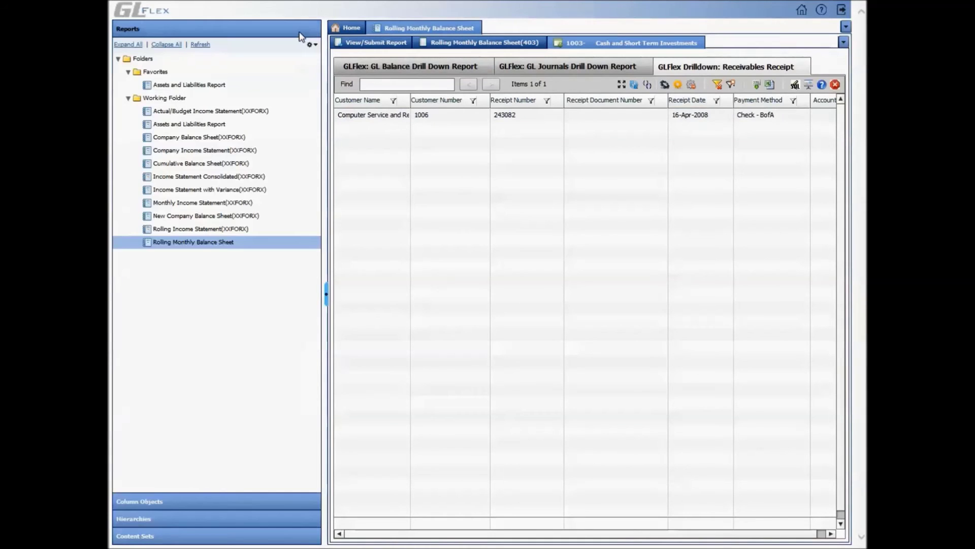
click(315, 45)
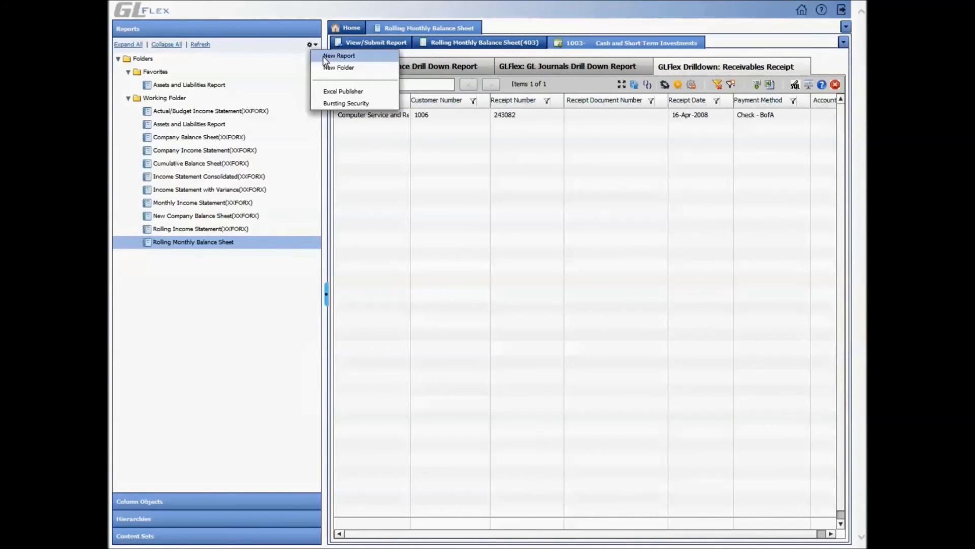
click(325, 56)
click(270, 82)
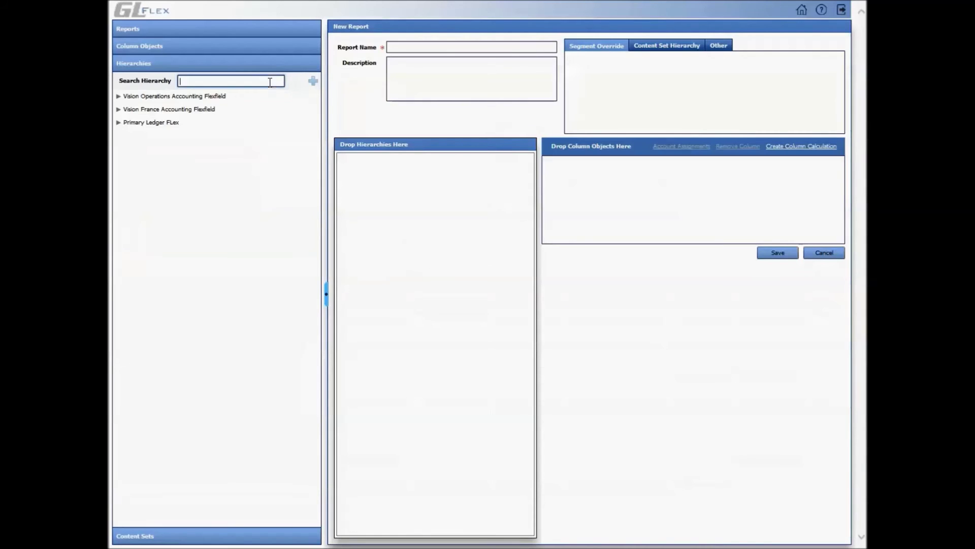
text(Reve)
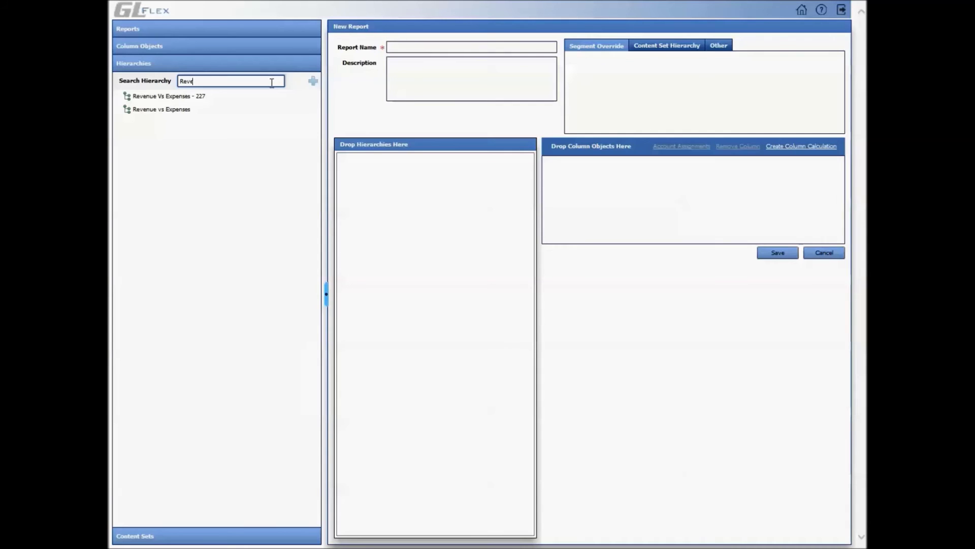
drag(161, 96, 430, 209)
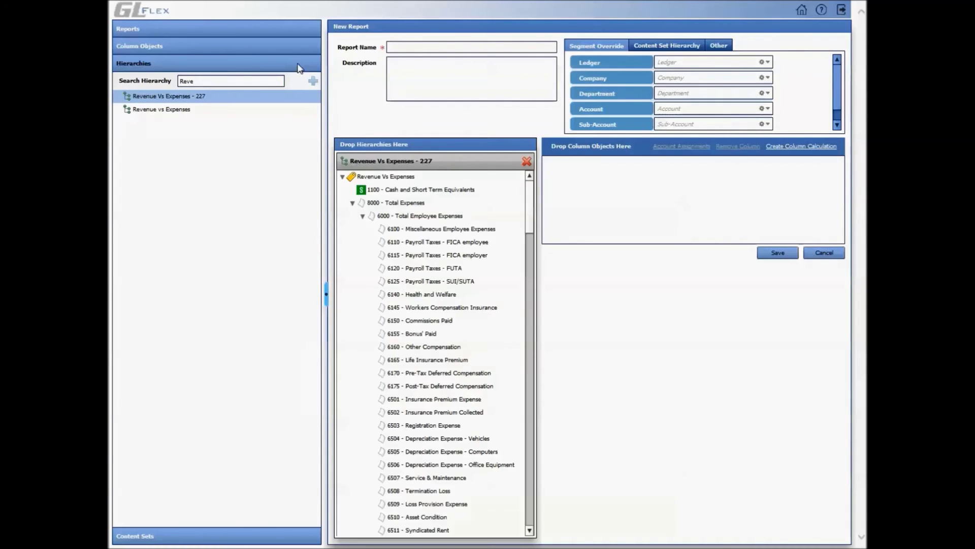
click(262, 49)
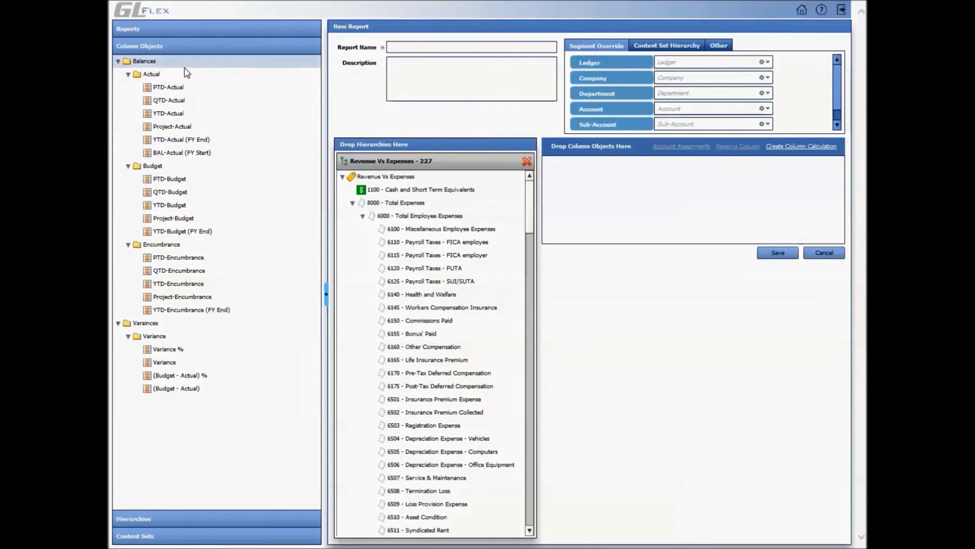
- Drop PTD-Actual and YTD-Actual column objects into the New Report's column area
drag(179, 88, 624, 211)
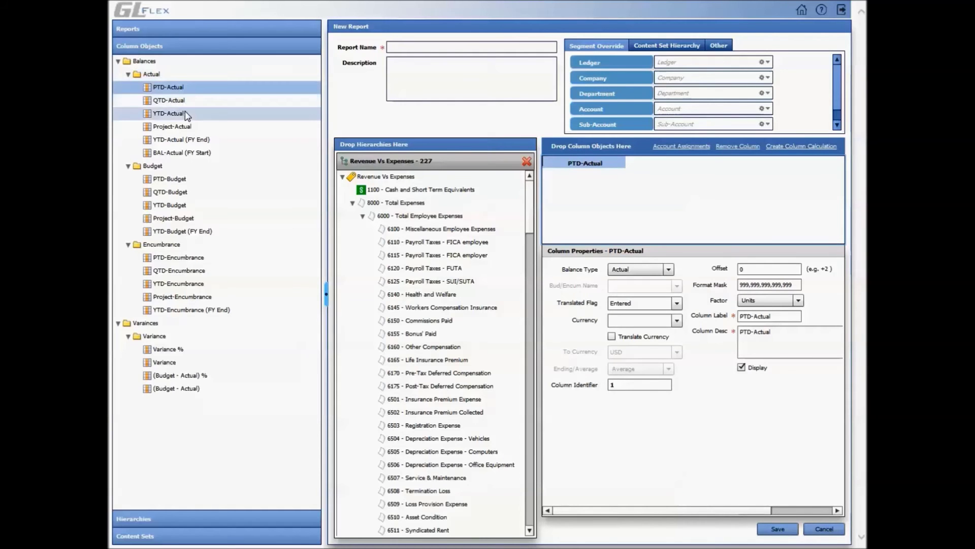
drag(206, 113, 708, 204)
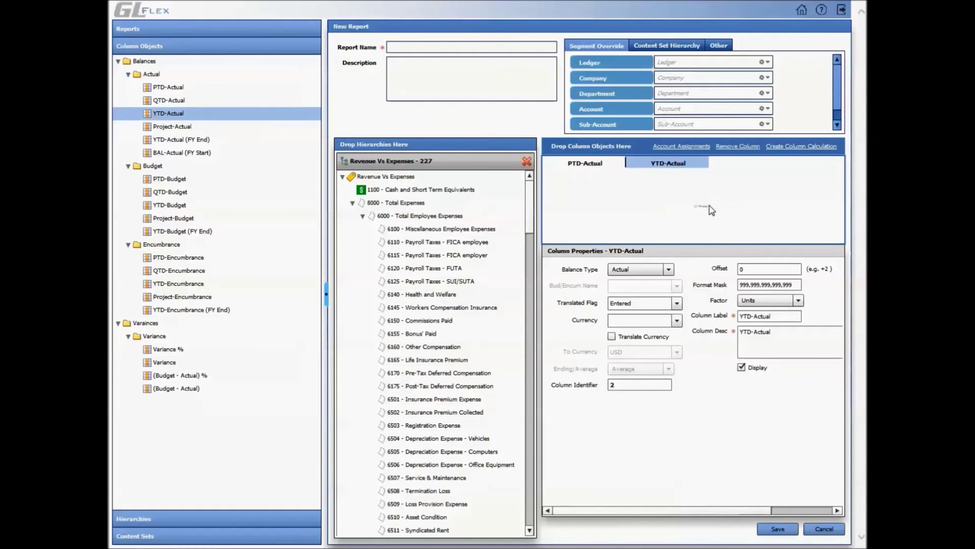
click(436, 46)
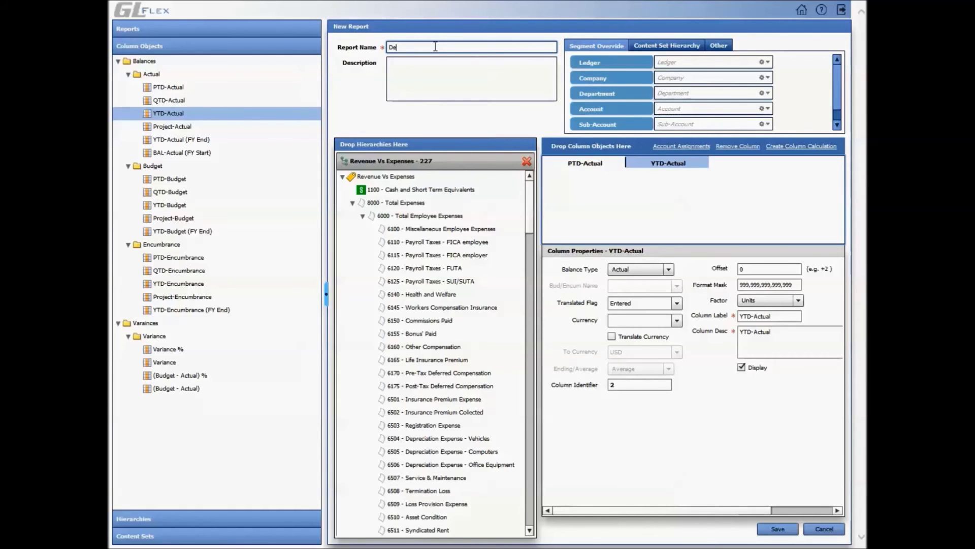
- Enter 'Demo Revenue vs Expense' as the report name and save the report
text(emo Revenue v)
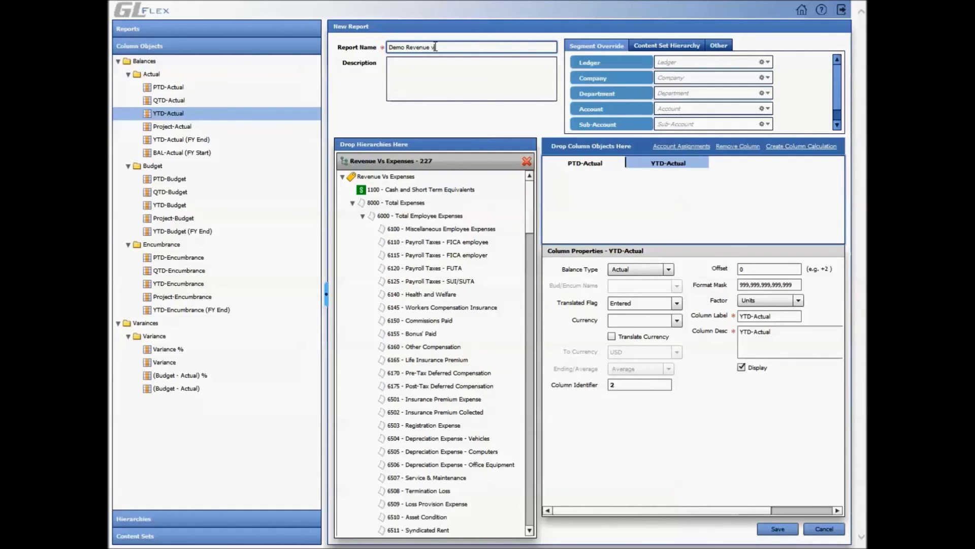
text(s Expense)
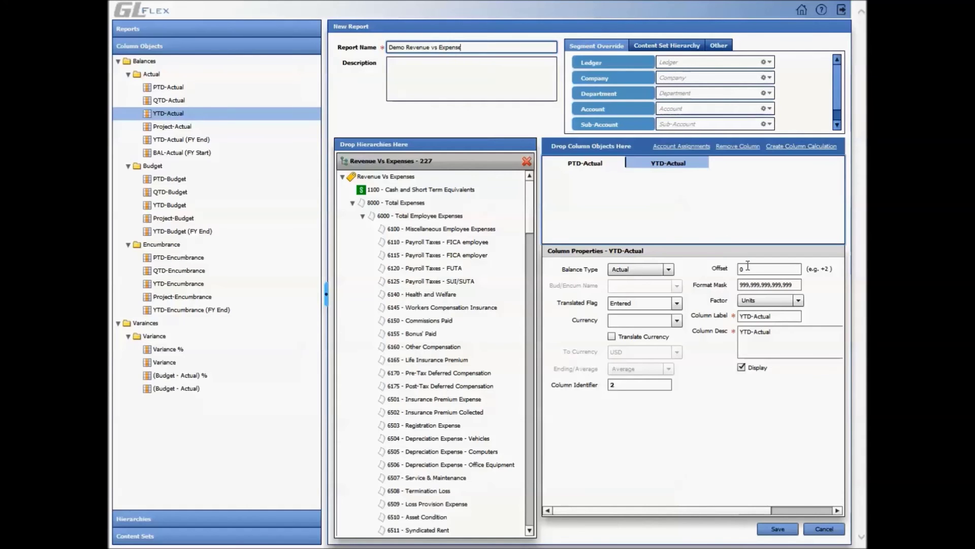
click(785, 523)
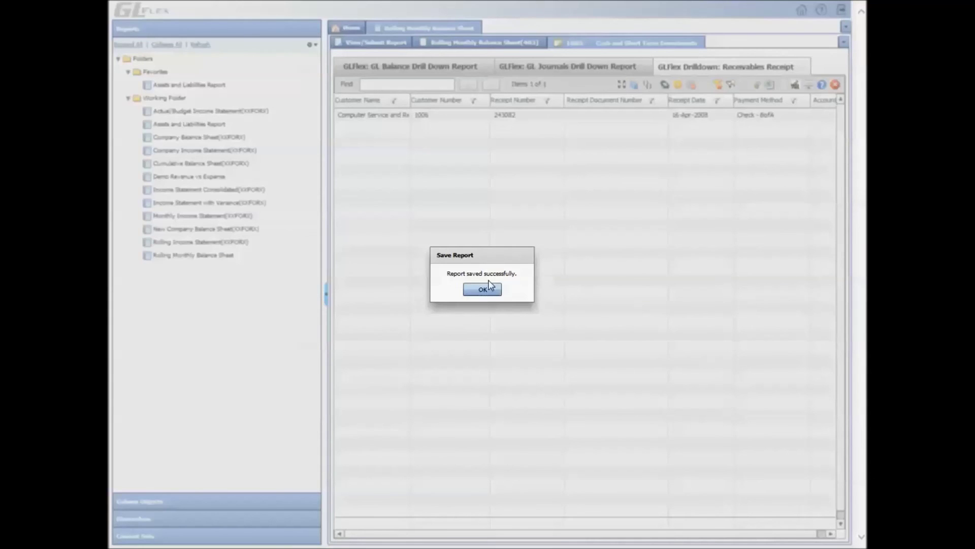
- Dismiss the save confirmation and open Demo Revenue vs Expense from the Working Folder for submission
click(483, 290)
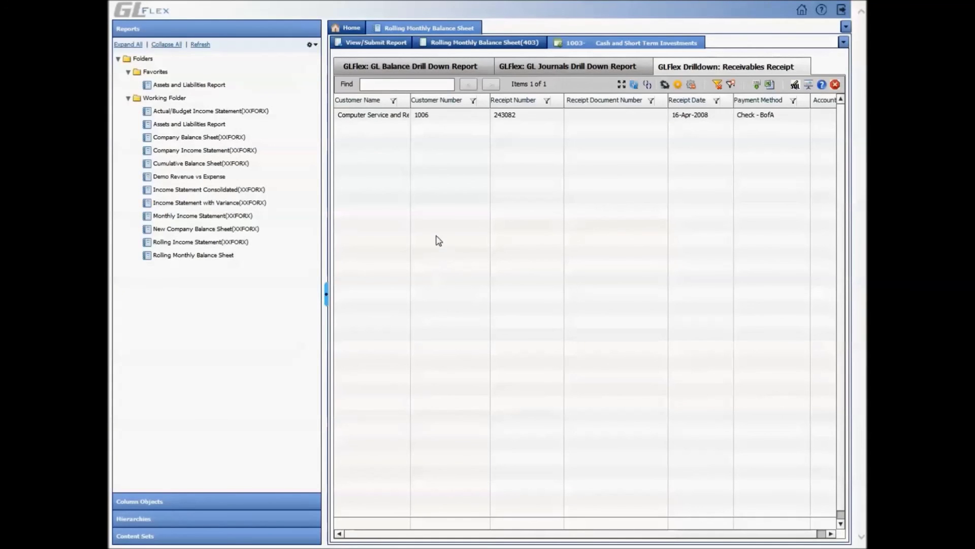
double_click(245, 177)
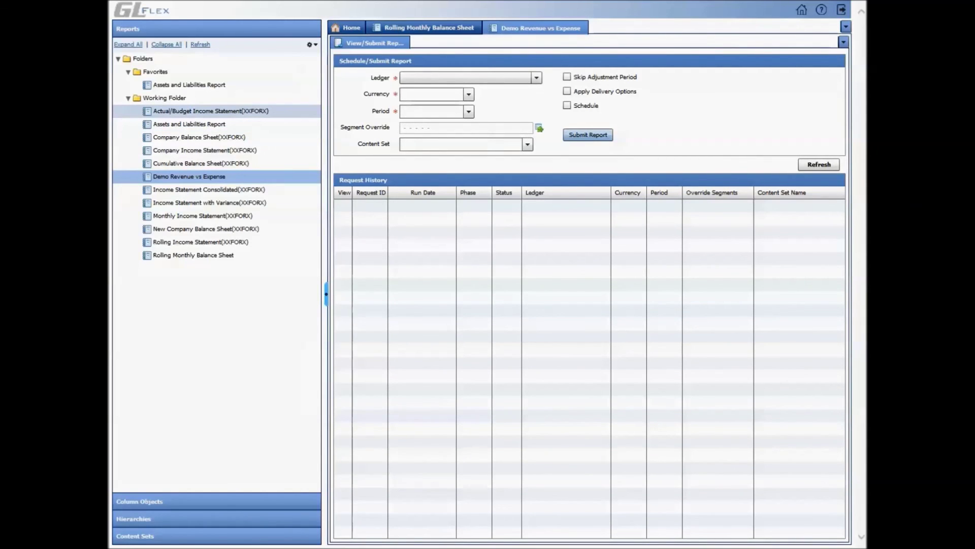
key(alt)
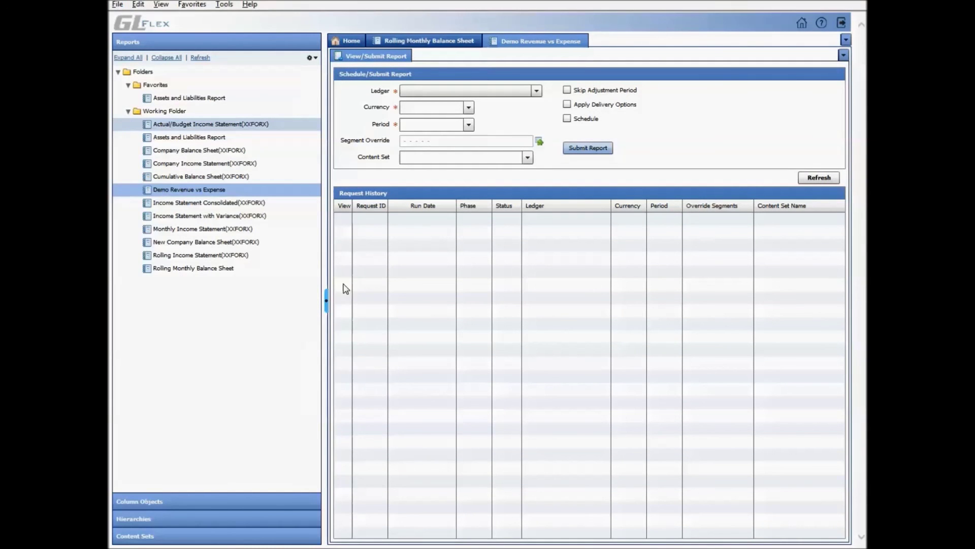
- Toggle the browser menu bar off and back on, leaving it visible
key(alt)
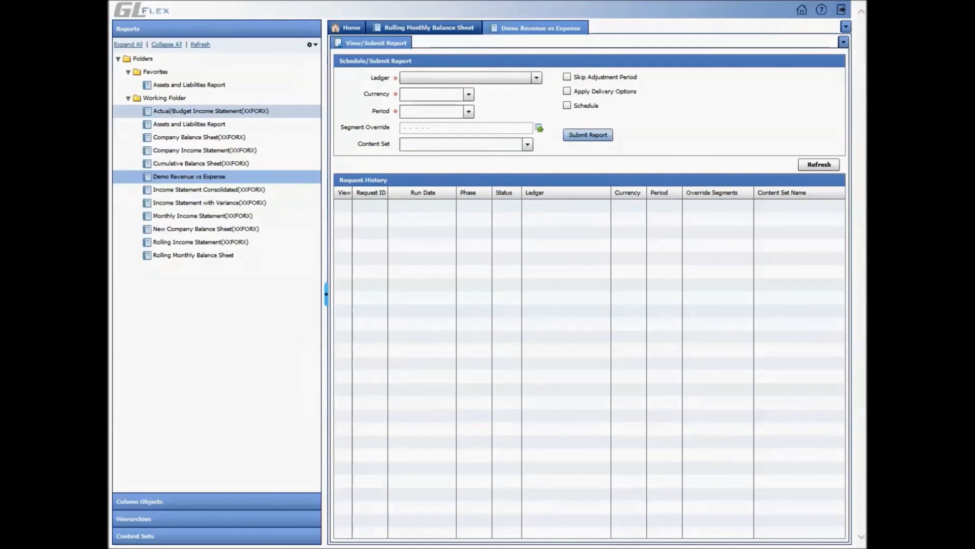
key(alt)
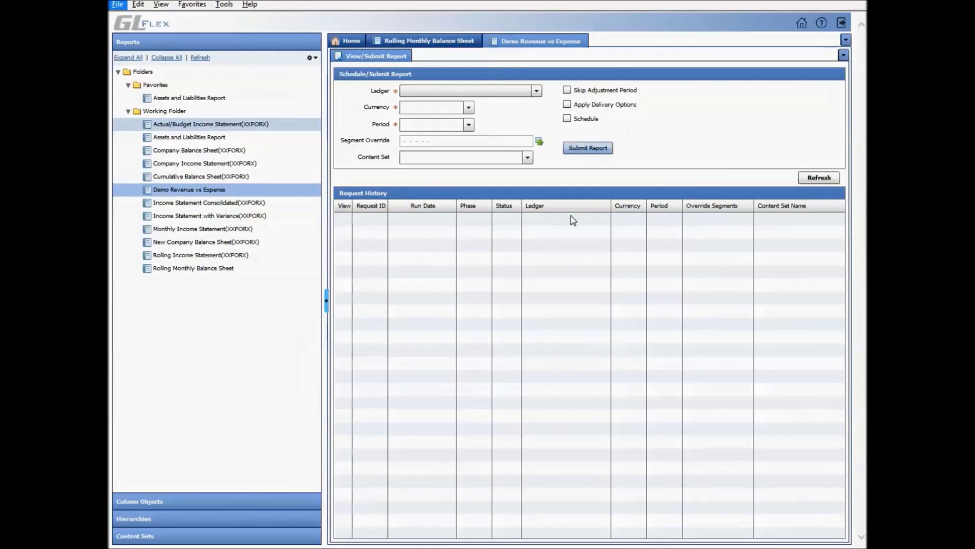